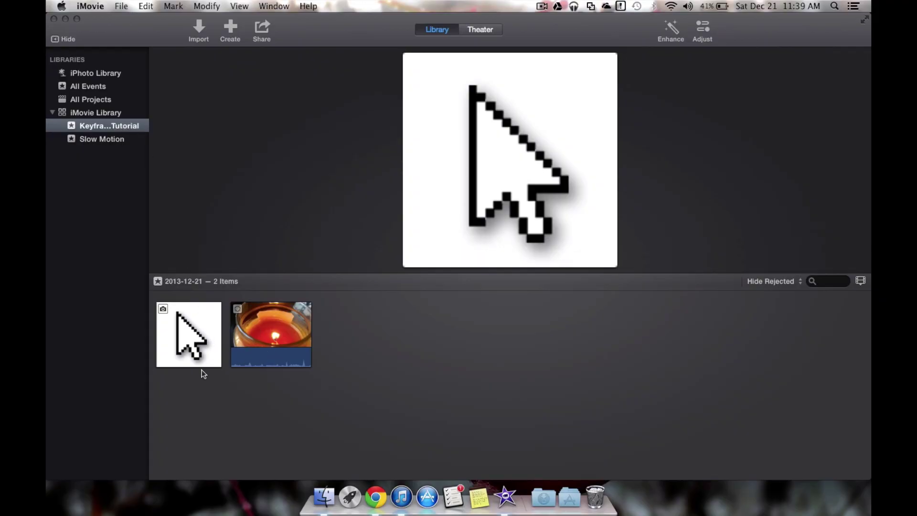
Create a new movie project named 'Test' and add the 10.7-second candle clip to its timeline.
click(229, 32)
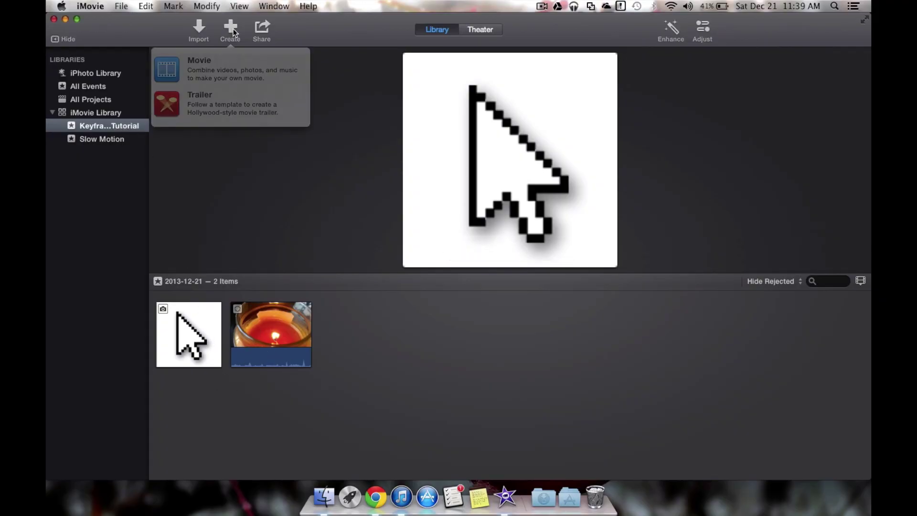
click(211, 69)
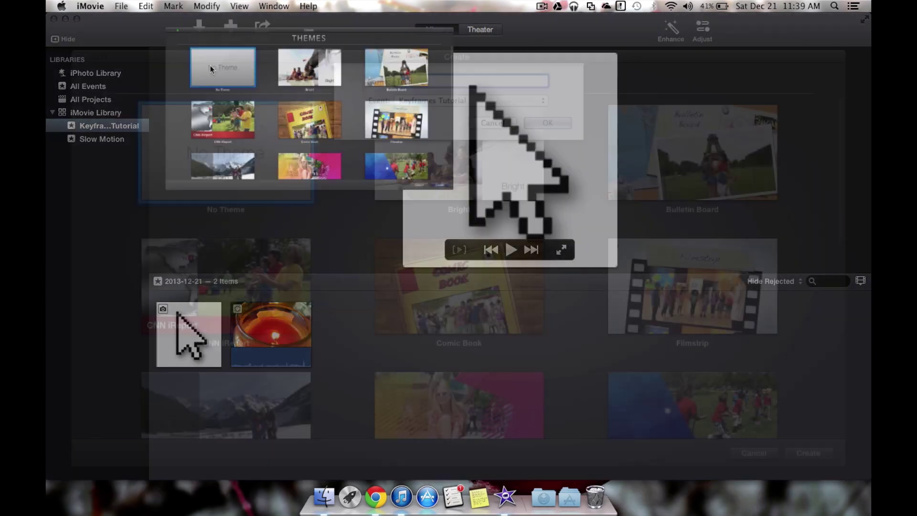
text(Test)
click(551, 120)
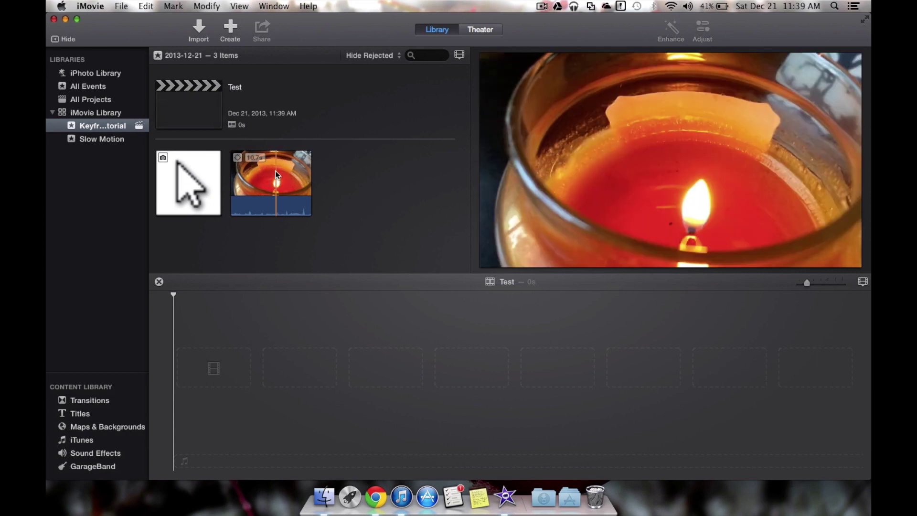
drag(279, 168, 306, 411)
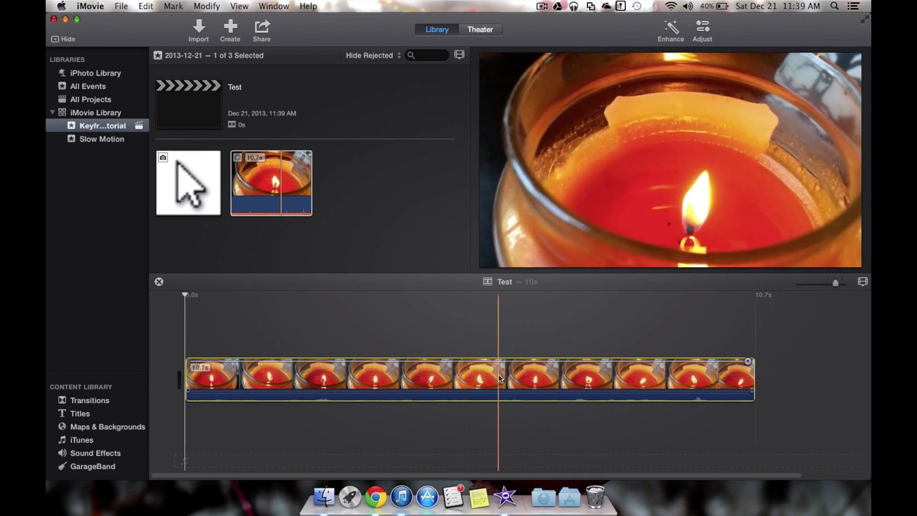
Set the candle clip to 50% speed and zoom the timeline to fit the 21.4-second project.
click(498, 374)
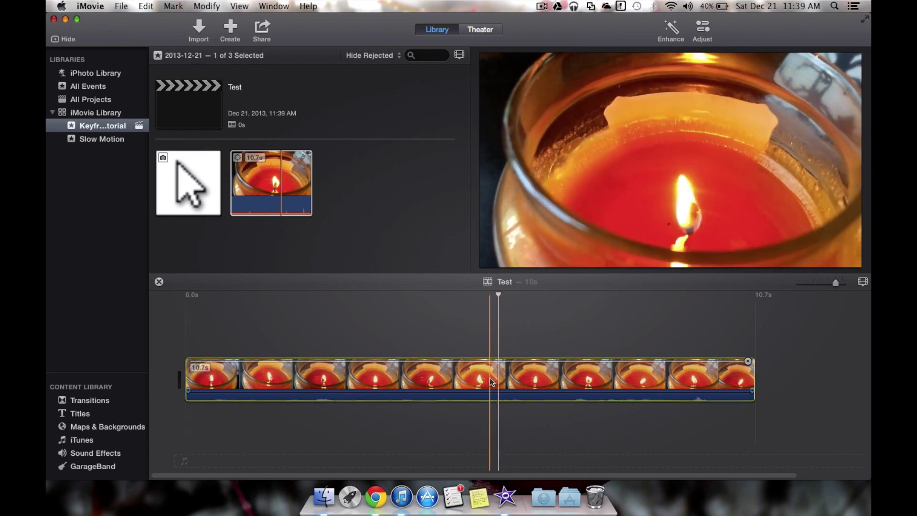
right_click(486, 378)
click(480, 380)
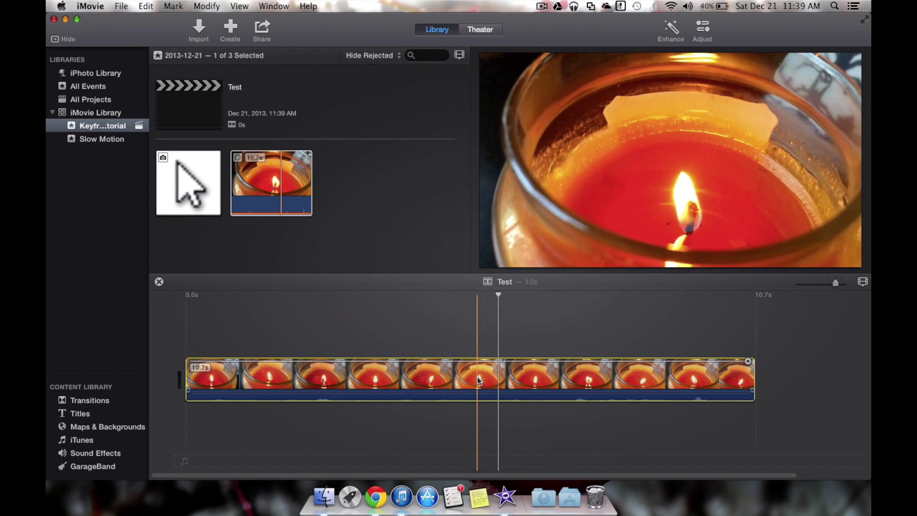
key(super+r)
click(471, 256)
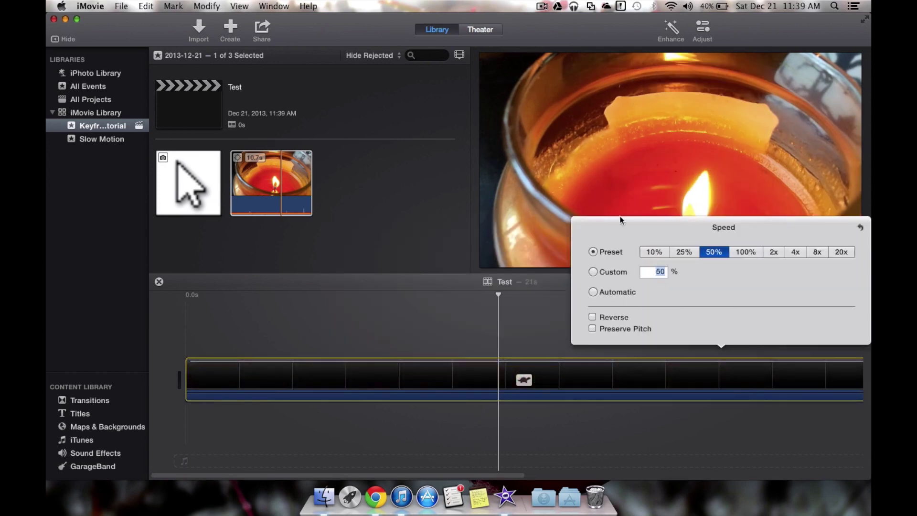
key(Escape)
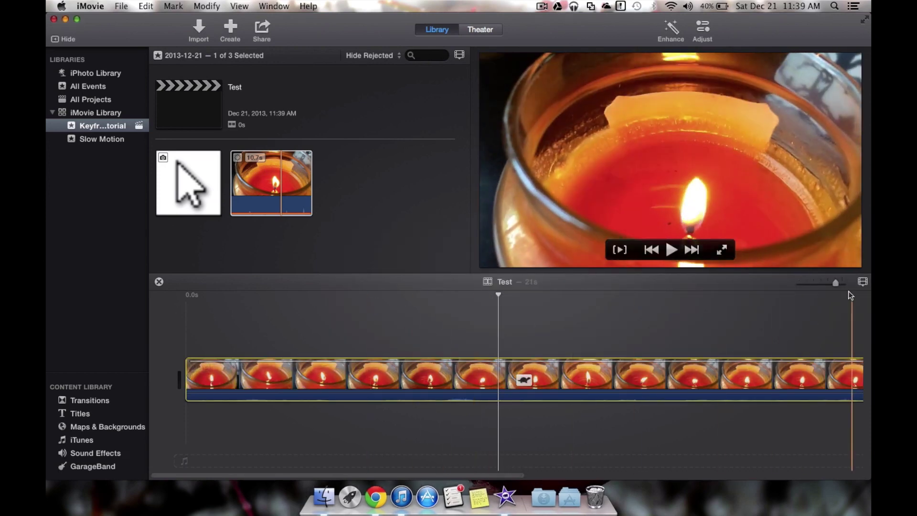
drag(835, 284, 820, 285)
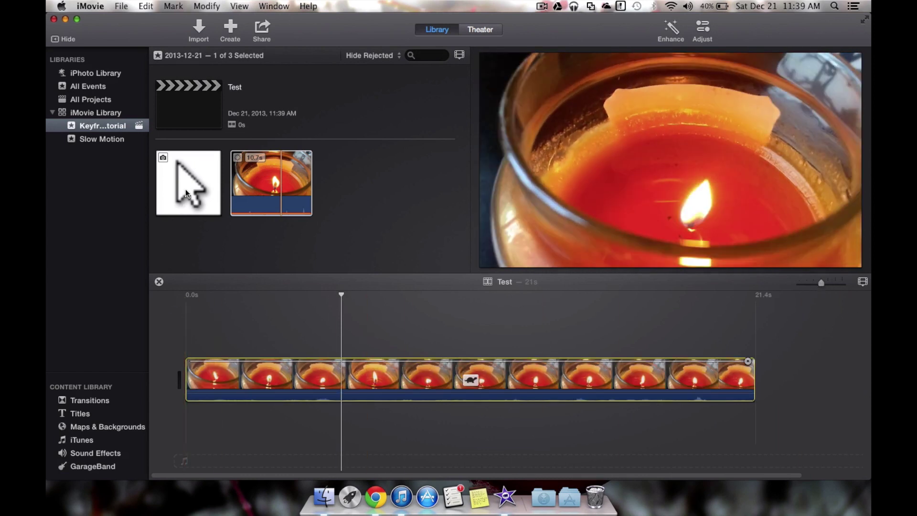
Layer the pointer image above the candle clip and extend it to about 17 seconds.
click(186, 189)
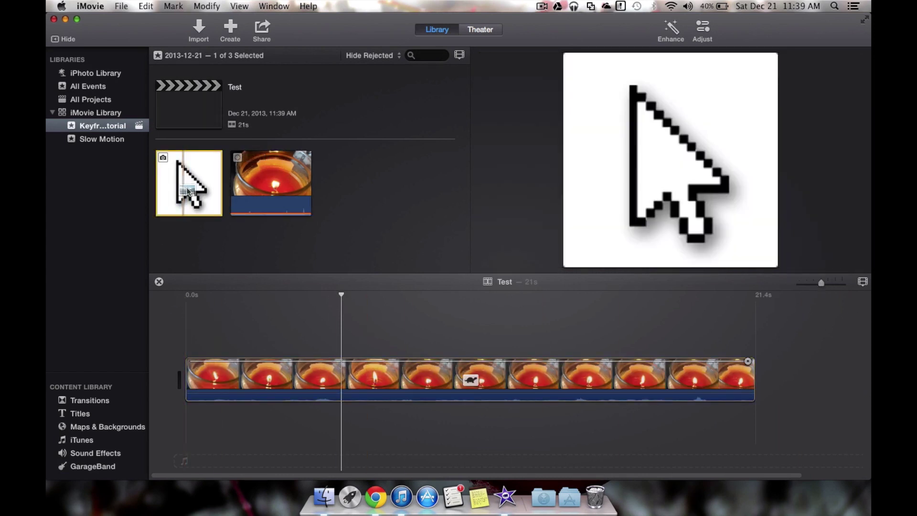
drag(188, 191, 255, 314)
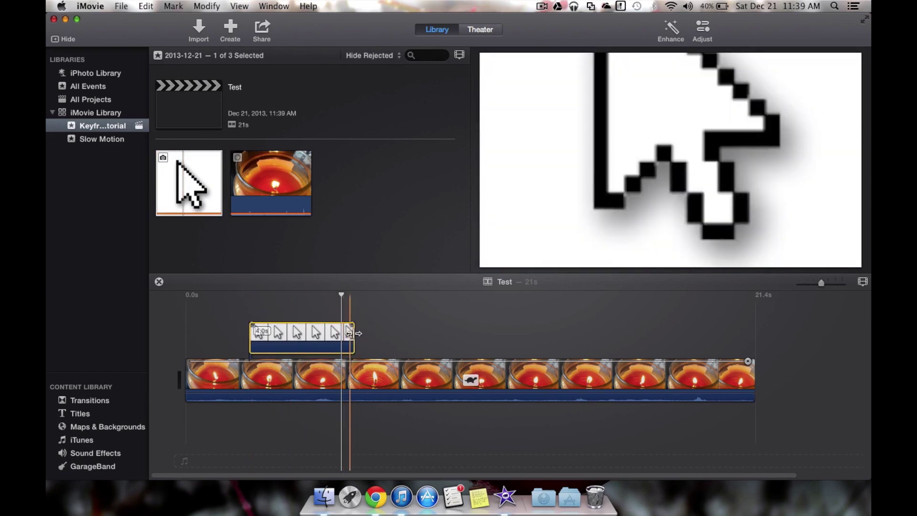
drag(354, 334, 731, 335)
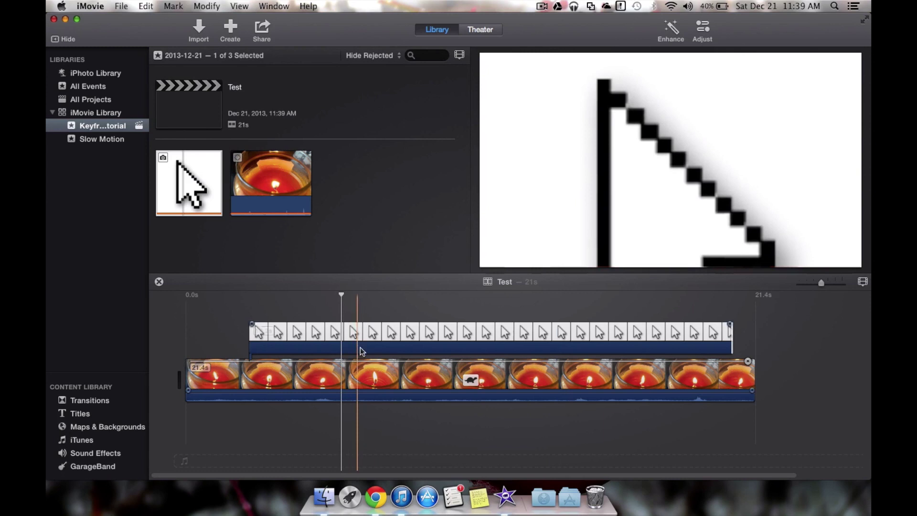
Set the pointer image overlay's style to Picture in Picture.
click(371, 340)
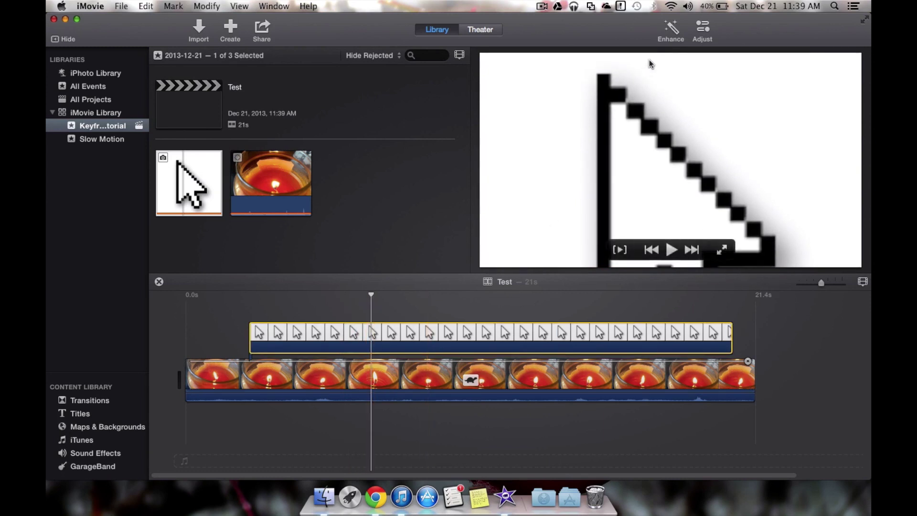
click(704, 25)
click(553, 78)
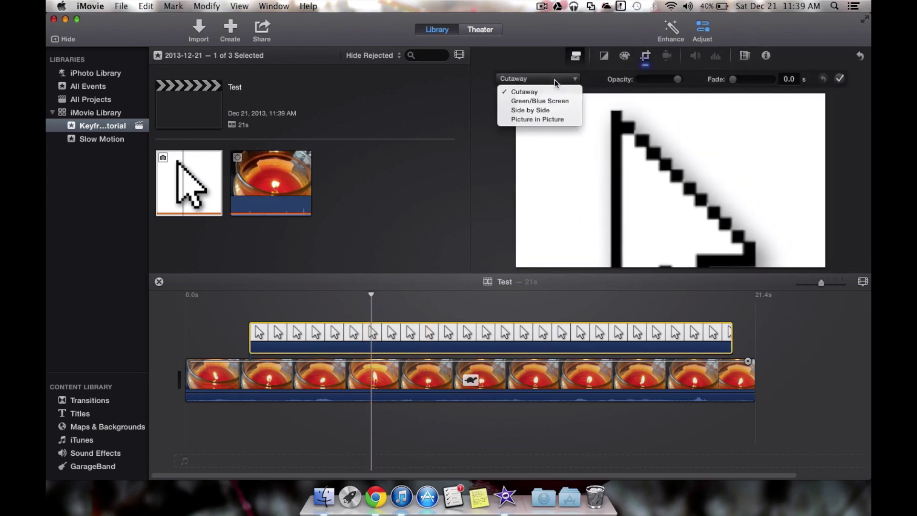
click(551, 121)
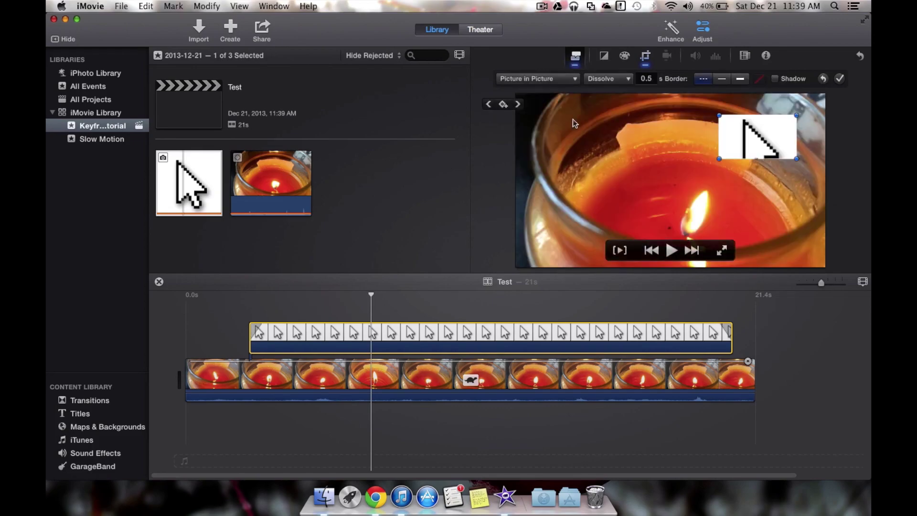
Crop the inset to its top-left portion, apply it, and reselect the overlay clip.
click(647, 57)
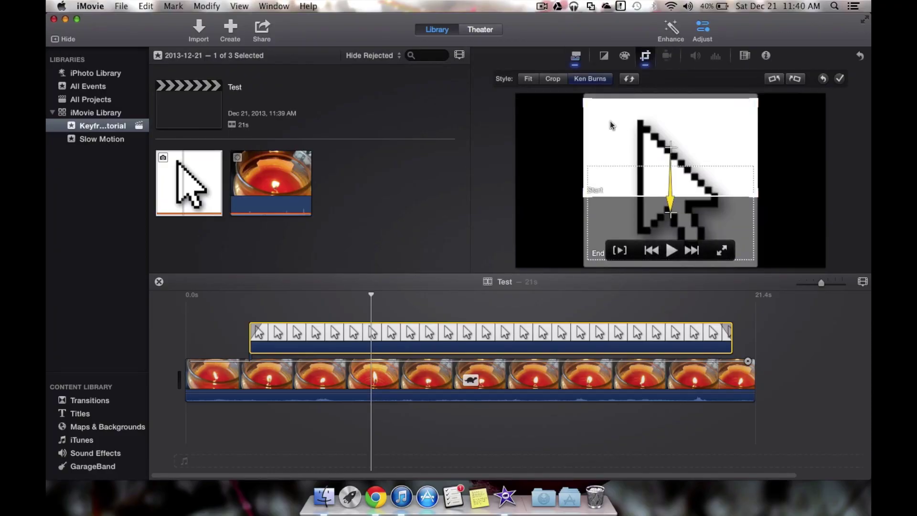
drag(669, 176, 550, 135)
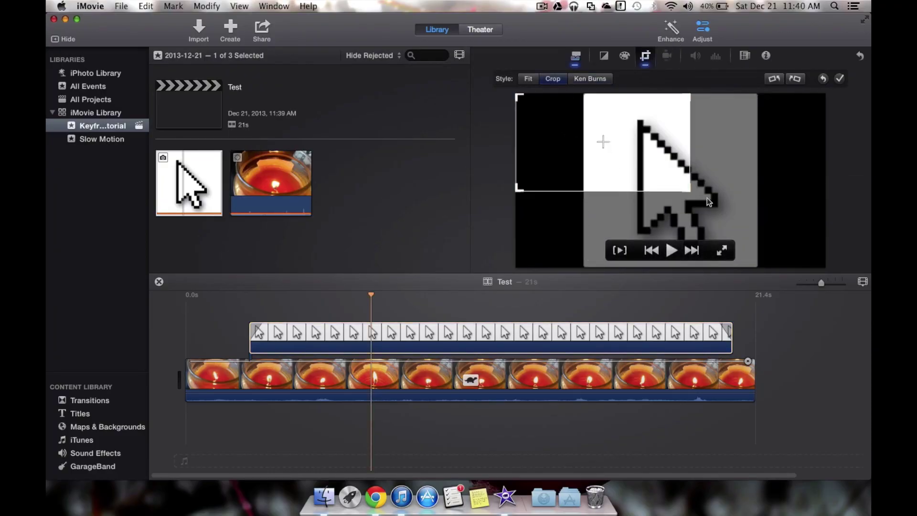
click(645, 57)
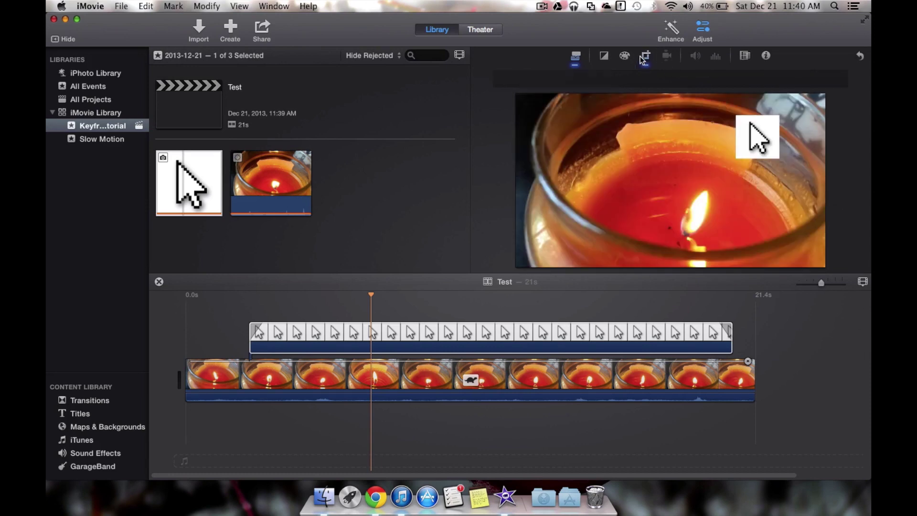
mouse_move(769, 158)
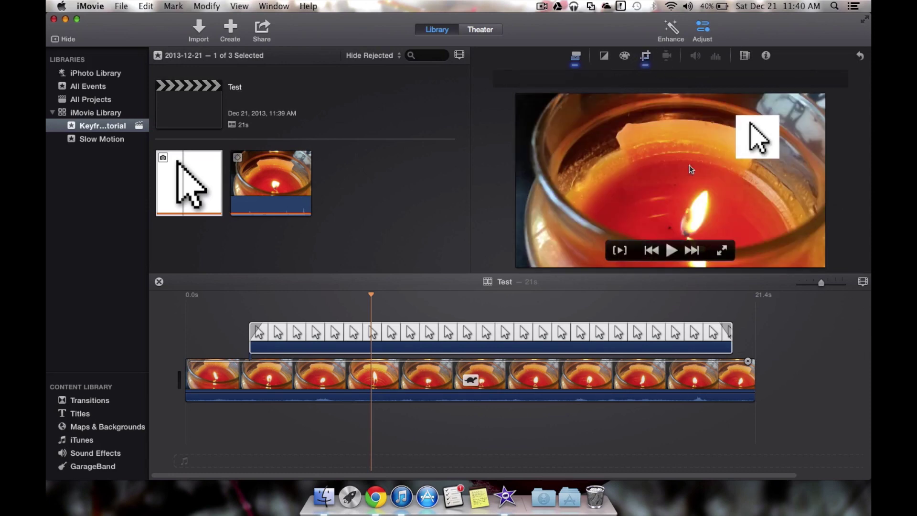
drag(370, 297, 251, 294)
mouse_move(569, 116)
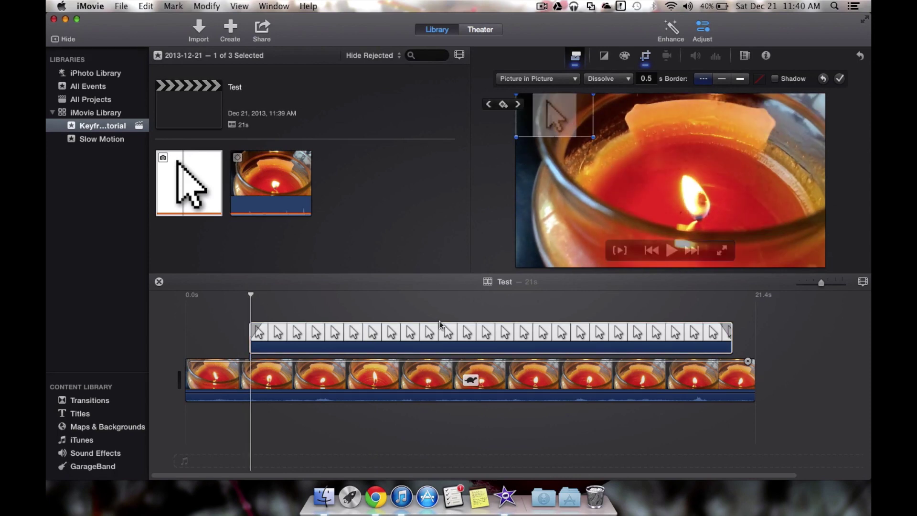
click(436, 330)
drag(251, 294, 275, 295)
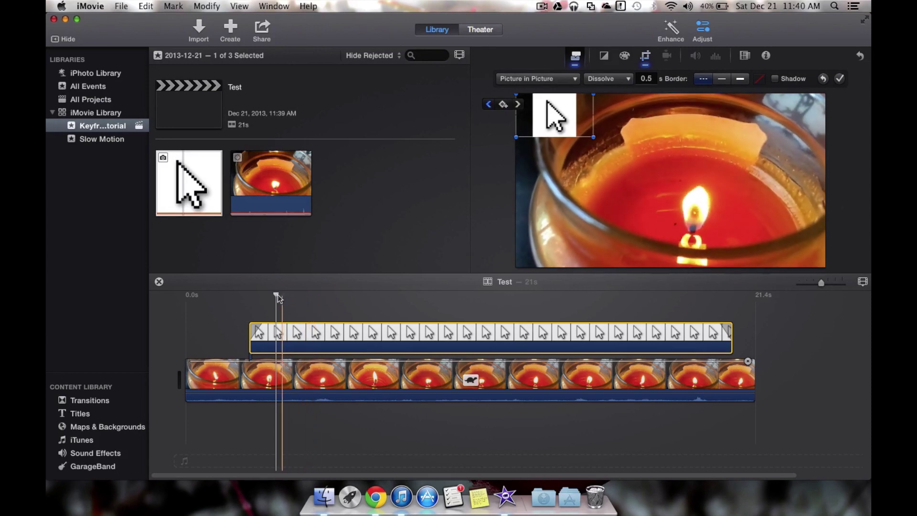
Move the playhead slightly later within the pointer overlay clip.
drag(274, 293, 325, 298)
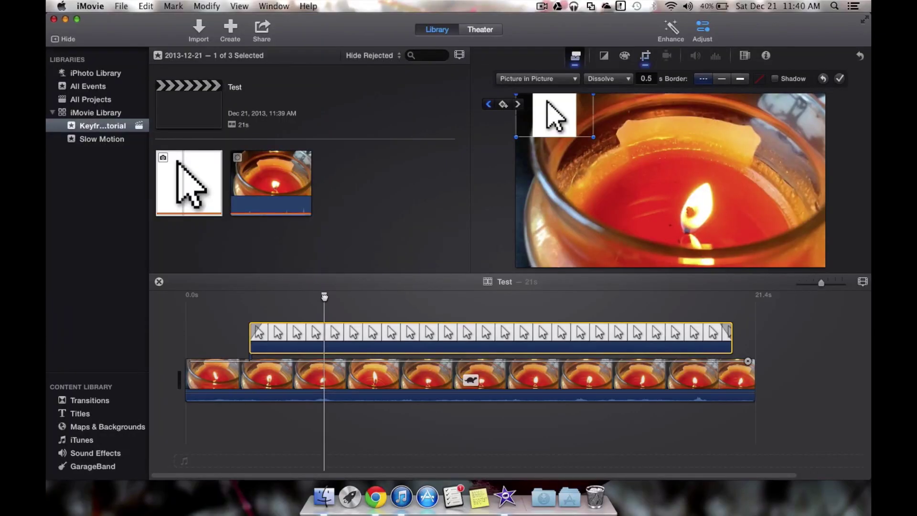
Add a position keyframe, then move the inset to the lower-right and top-right at later points.
click(506, 107)
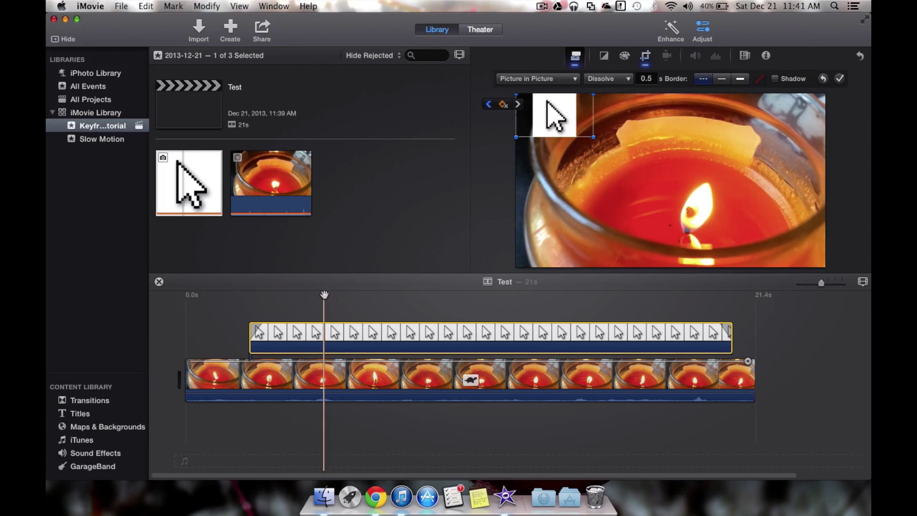
drag(324, 296, 400, 295)
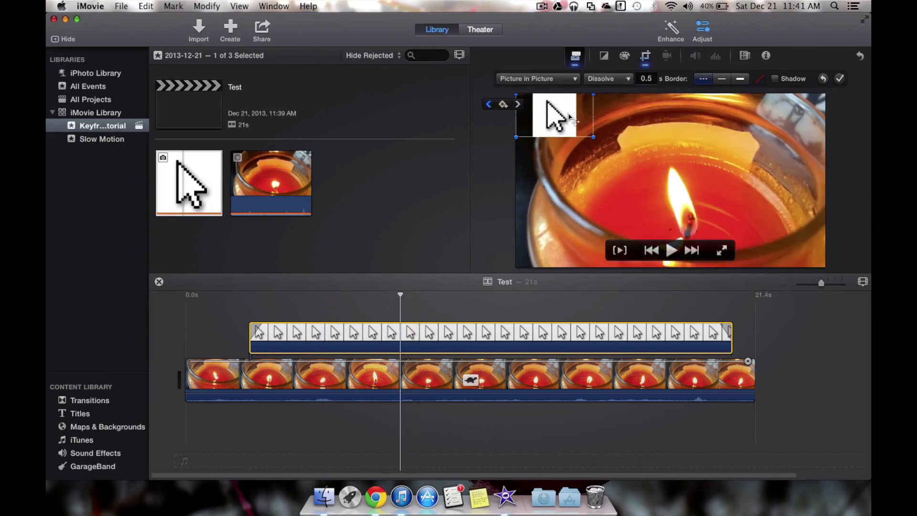
drag(558, 119, 786, 242)
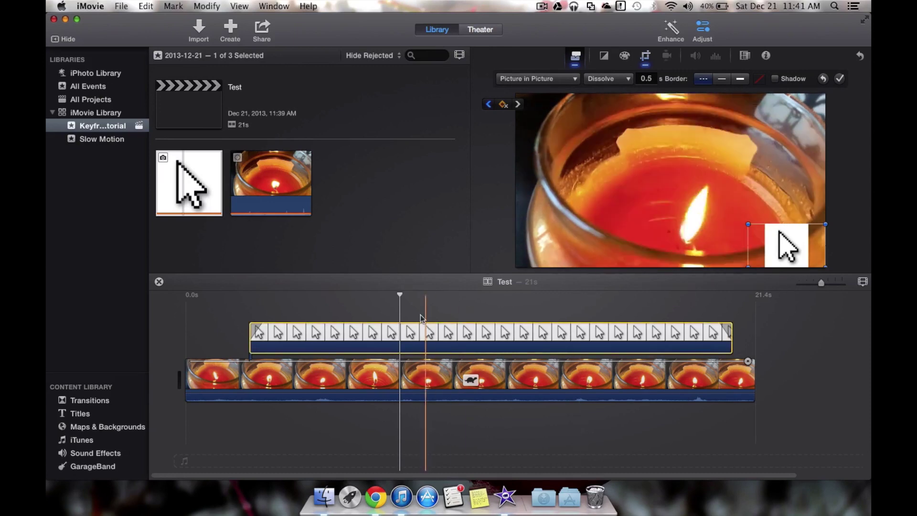
drag(400, 294, 438, 296)
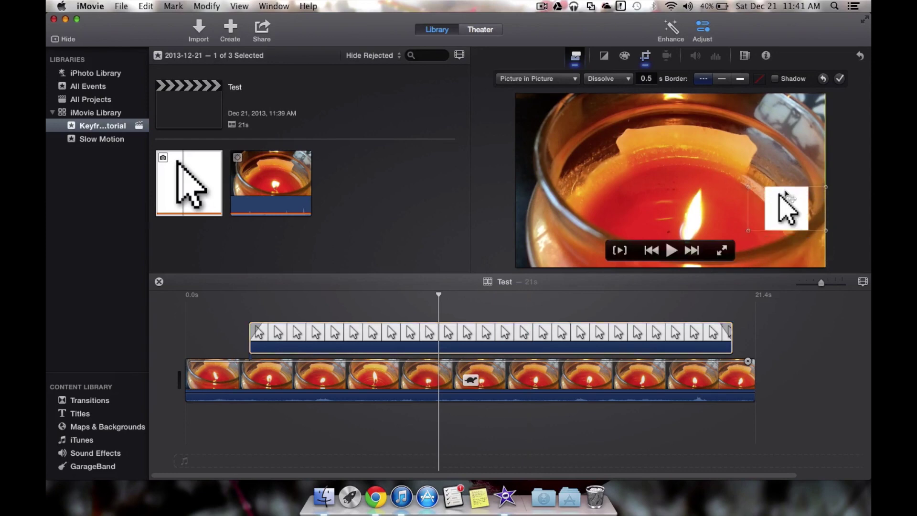
drag(786, 193, 789, 115)
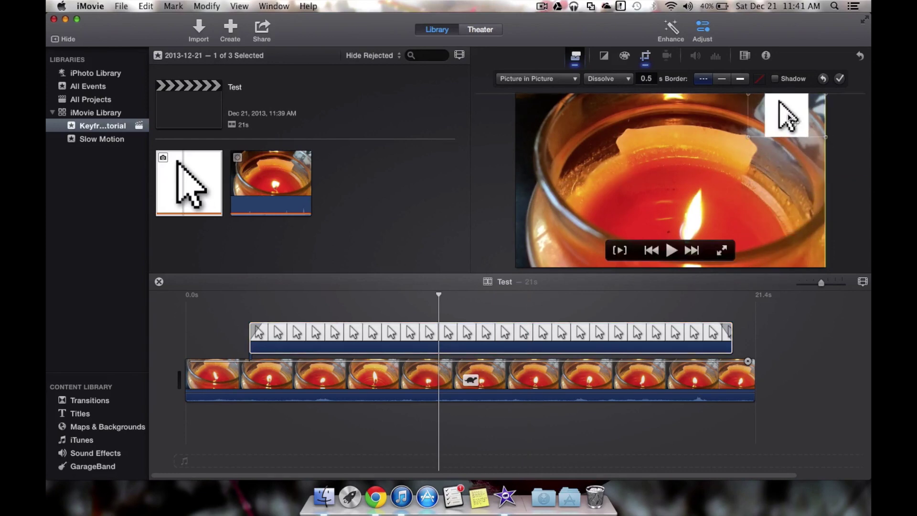
Continue the path, moving the inset to the frame centre and then the bottom-left corner.
drag(439, 294, 532, 295)
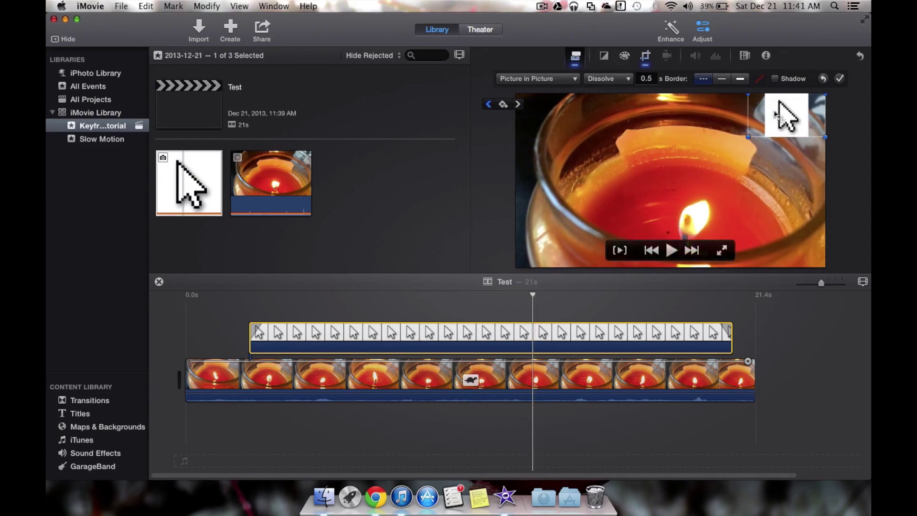
drag(775, 113, 674, 182)
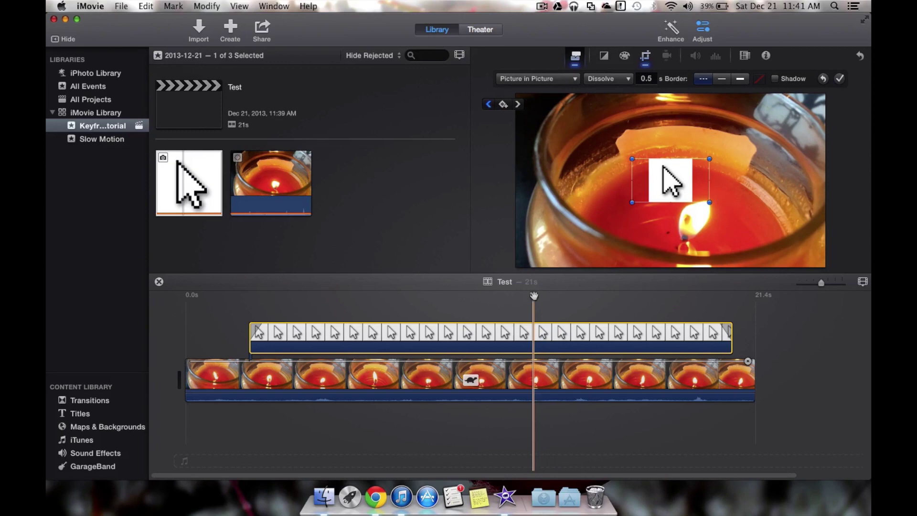
drag(534, 295, 653, 294)
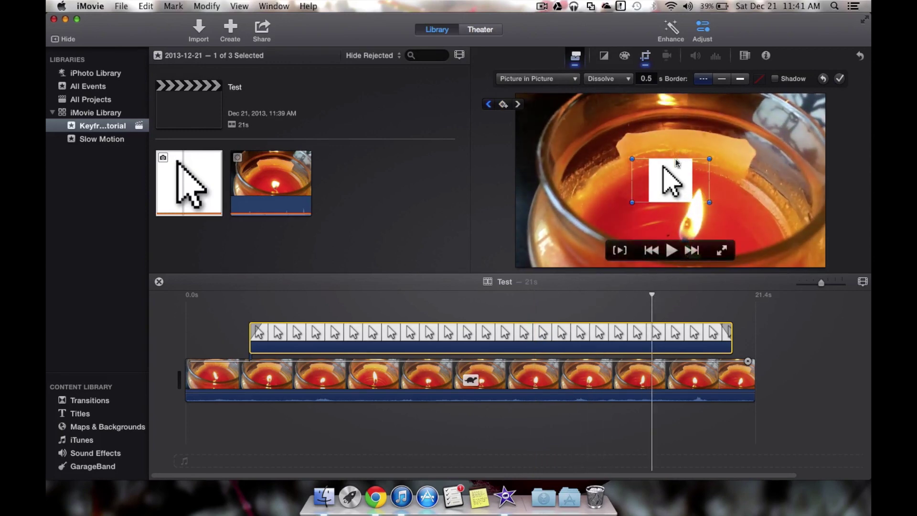
drag(671, 182, 552, 238)
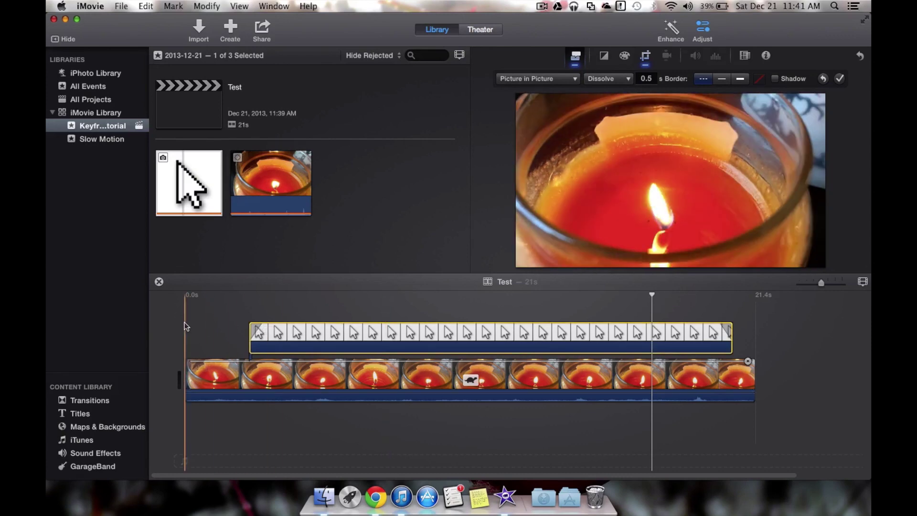
key(Up)
click(184, 321)
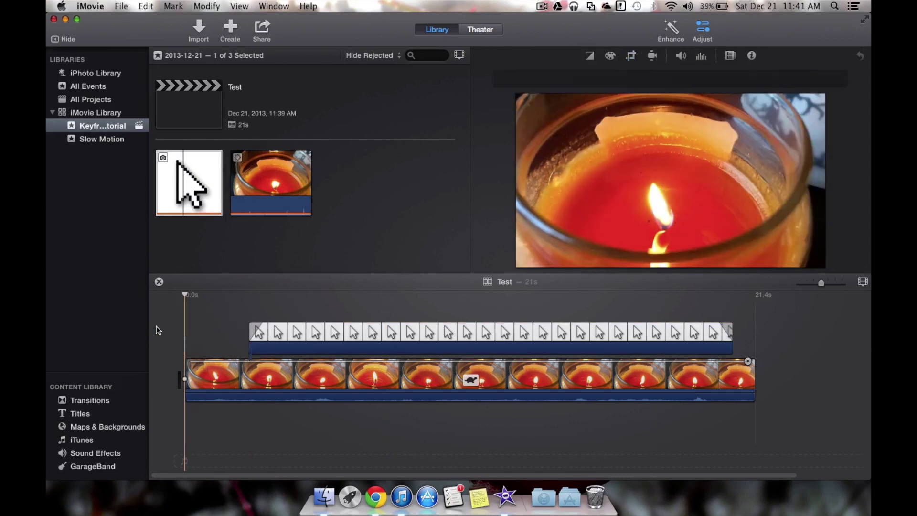
key(space)
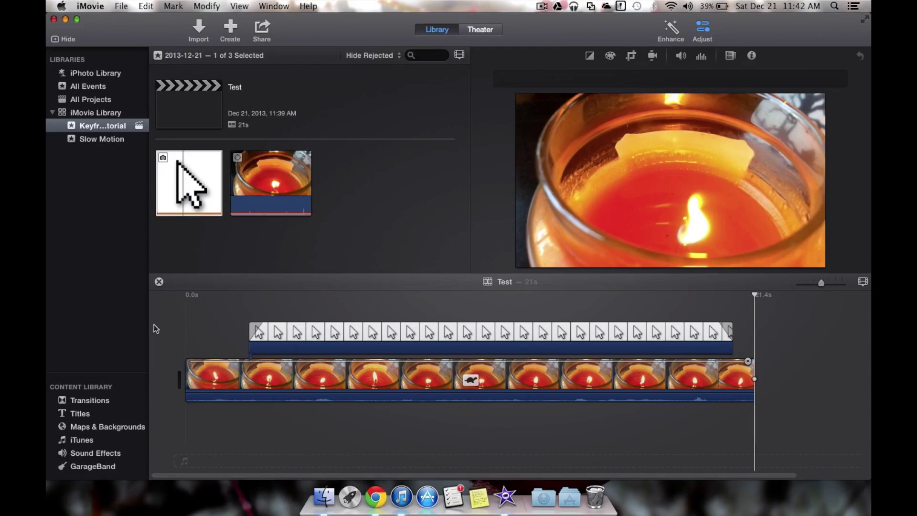
key(space)
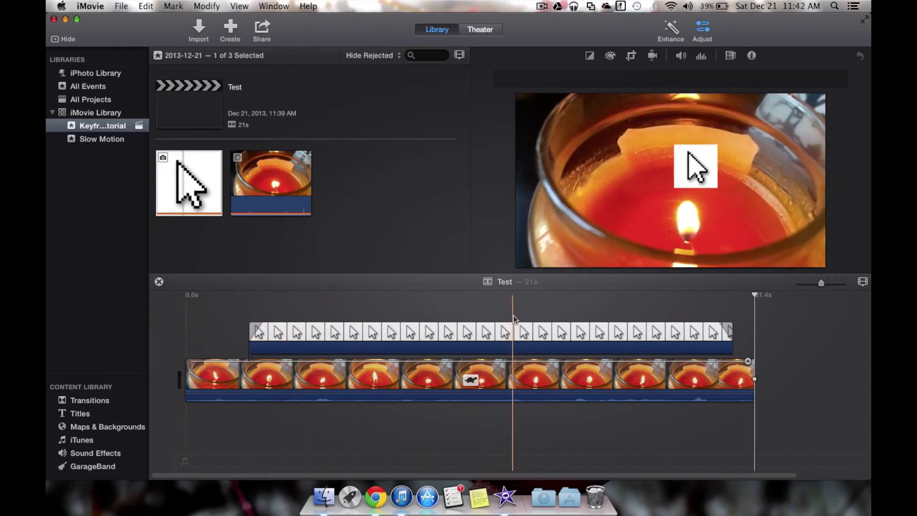
Step to the top-right keyframe, drop the inset partway down the right edge, and play it back.
click(507, 331)
mouse_move(627, 145)
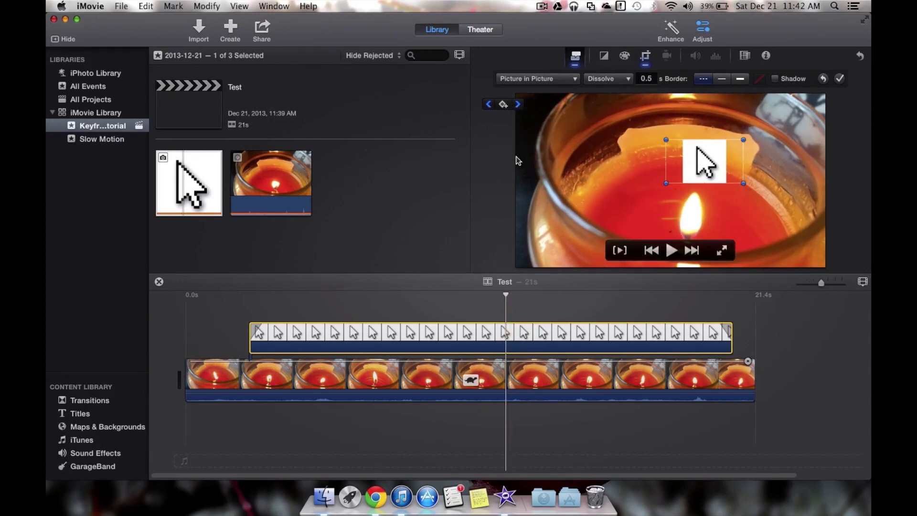
mouse_move(517, 133)
click(518, 105)
click(519, 105)
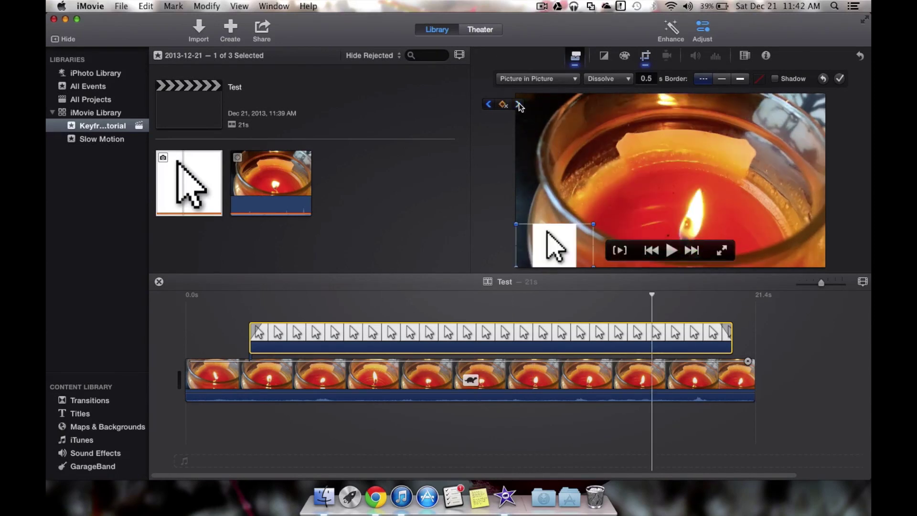
click(487, 105)
click(488, 105)
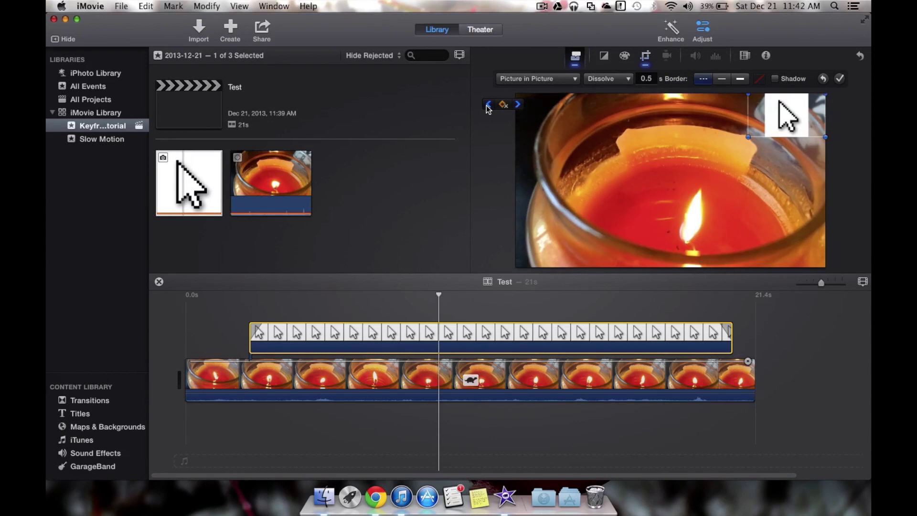
mouse_move(487, 111)
drag(796, 107, 801, 158)
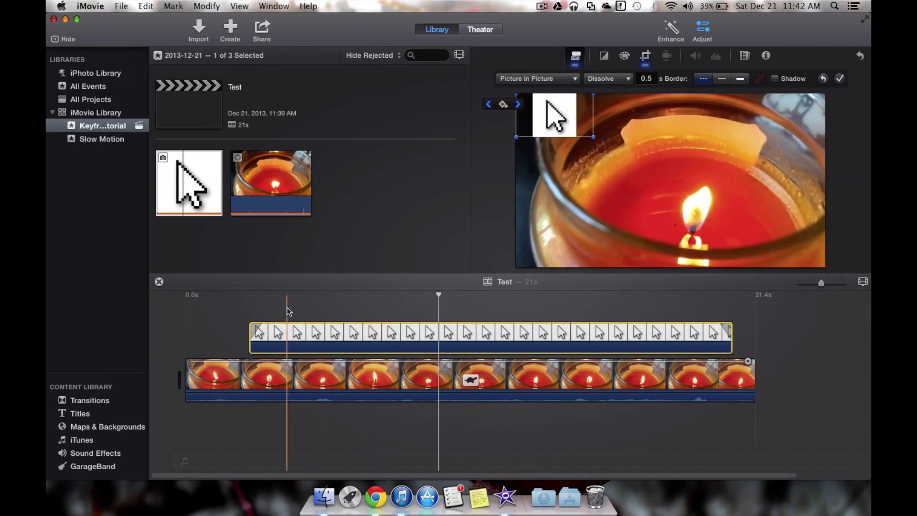
key(space)
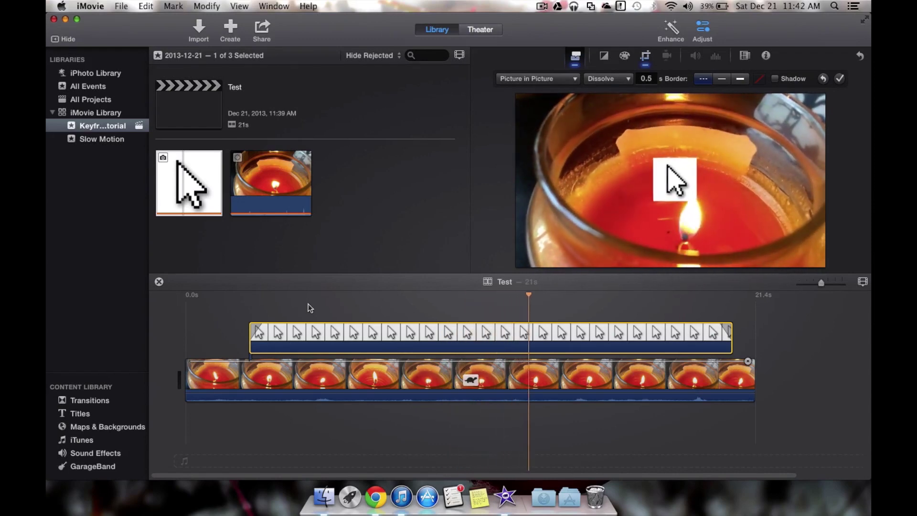
Stop playback, delete the right-edge position keyframe, and replay the inset's animation.
key(space)
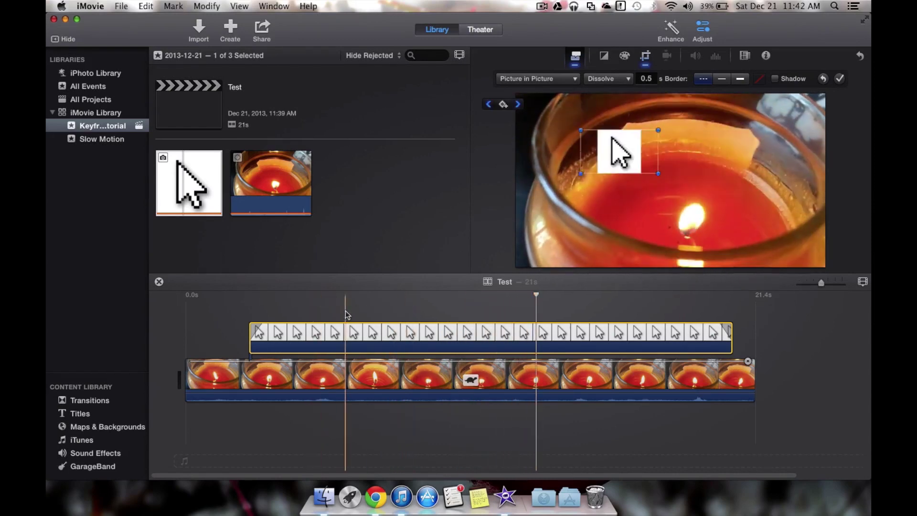
click(521, 107)
click(491, 105)
click(491, 106)
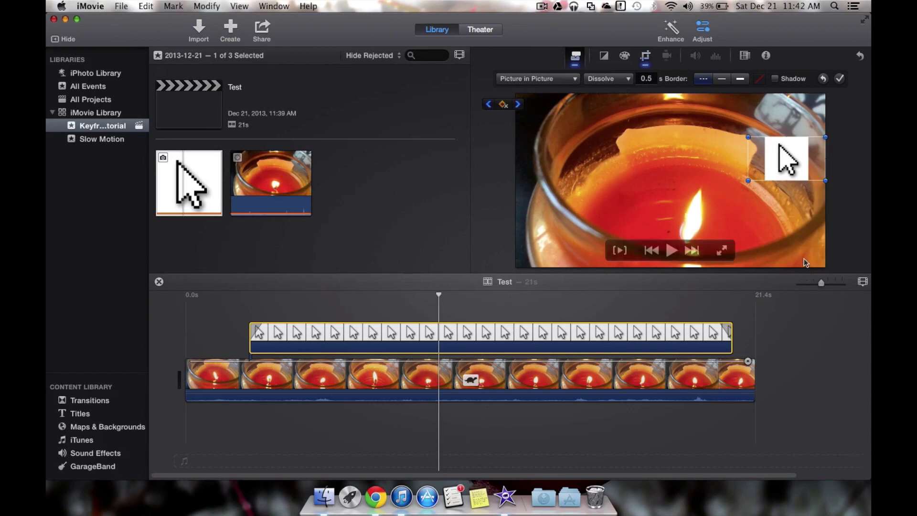
click(503, 104)
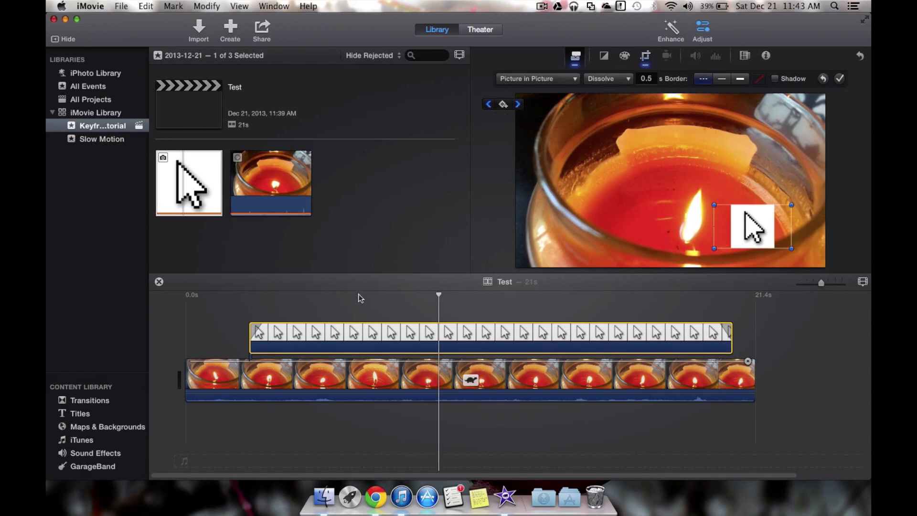
key(space)
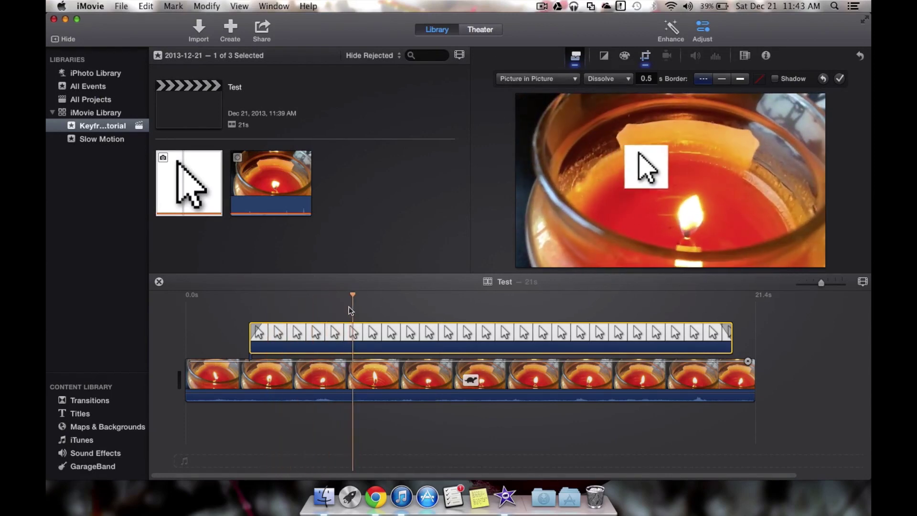